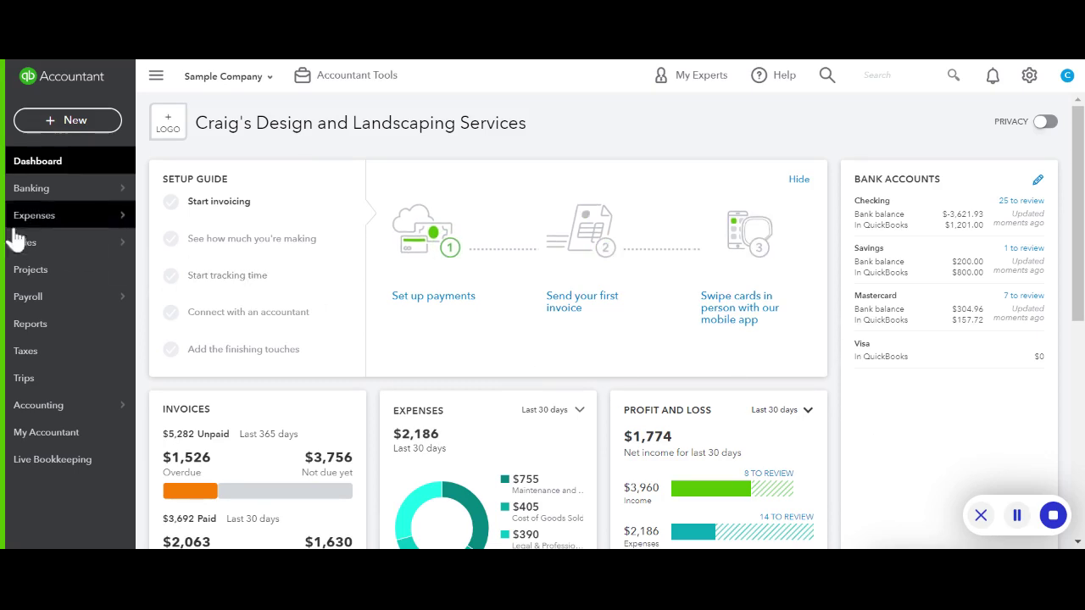
- Open the 09/15/2020 A Rental transaction with $200.00 received from the Checking bank feed for categorizing
left_click(25, 190)
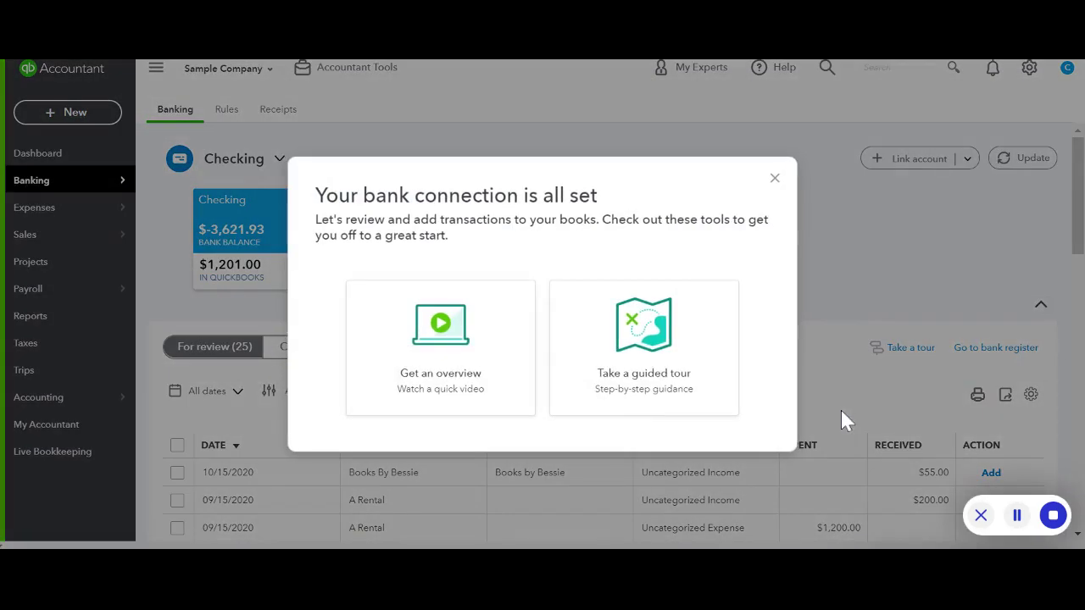
left_click(773, 179)
scroll(812, 246, "down", 1)
scroll(812, 246, "down", 4)
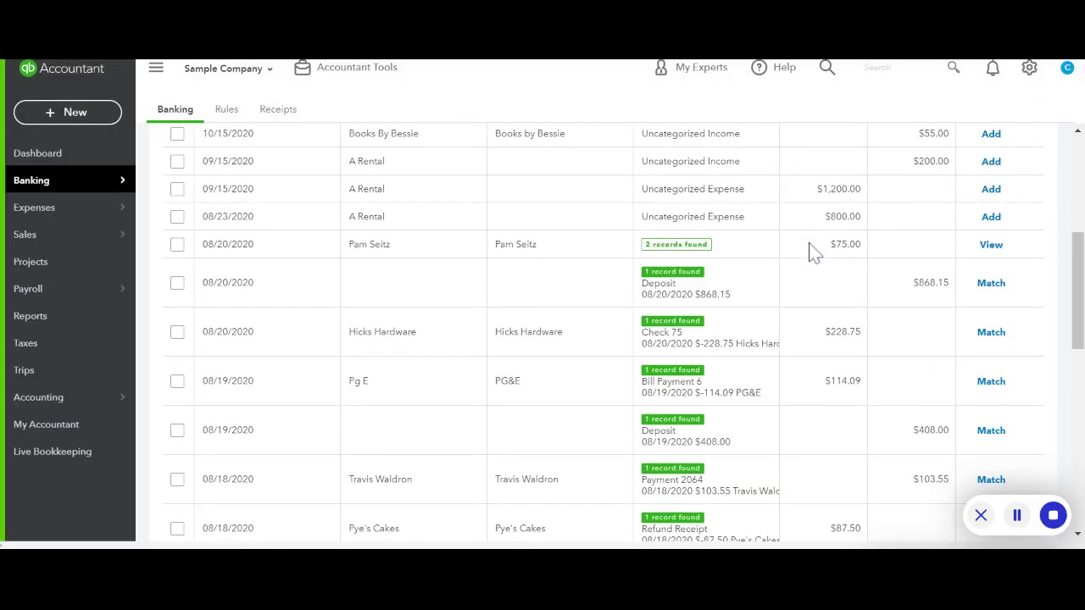
scroll(812, 253, "down", 7)
scroll(809, 252, "up", 2)
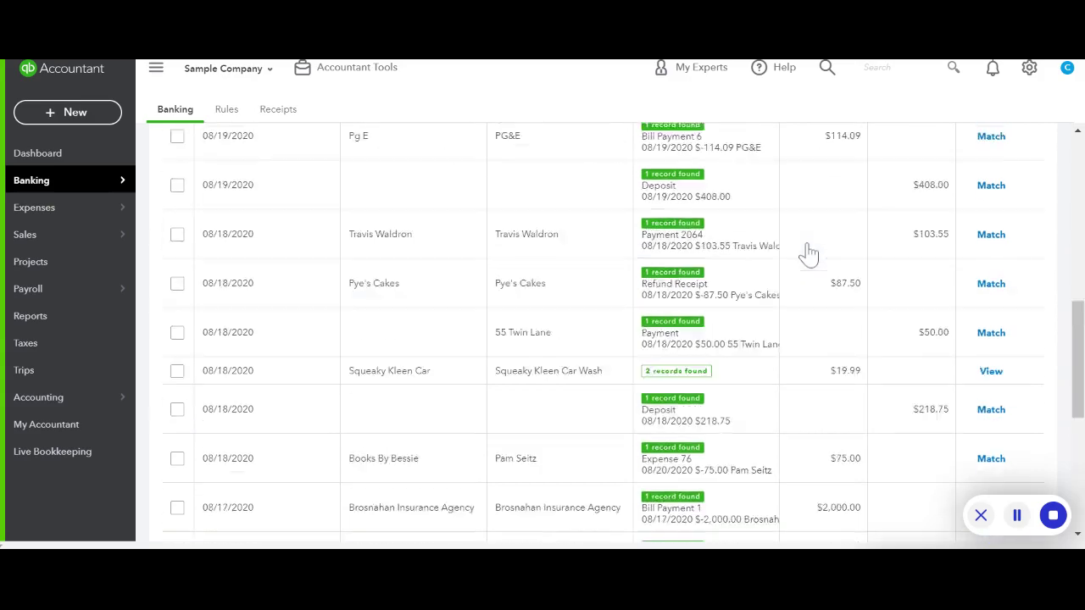
scroll(814, 280, "down", 1)
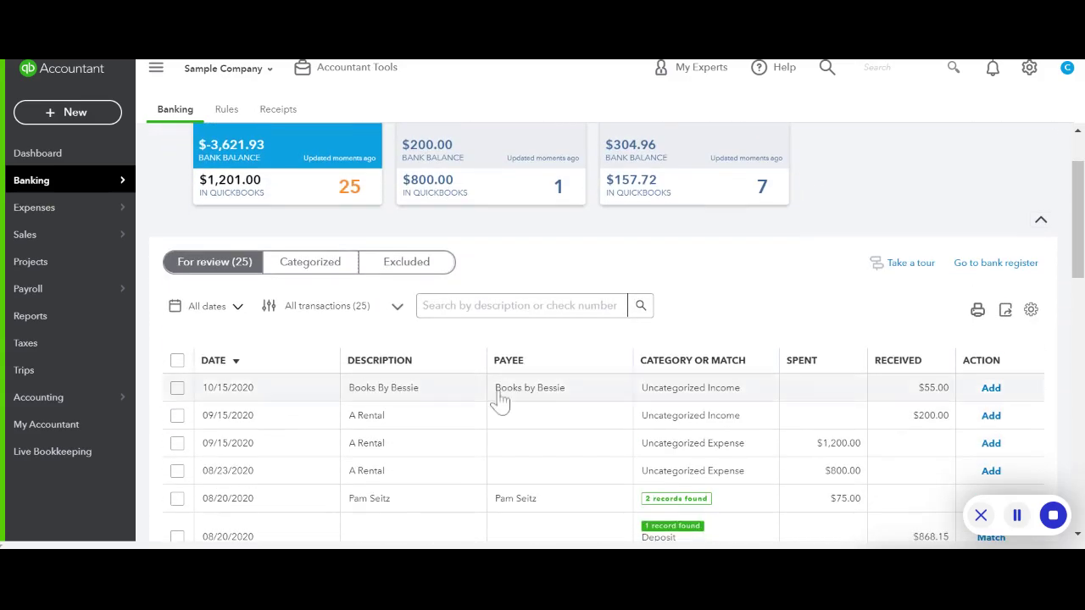
scroll(392, 421, "up", 1)
scroll(393, 420, "down", 1)
left_click(393, 420)
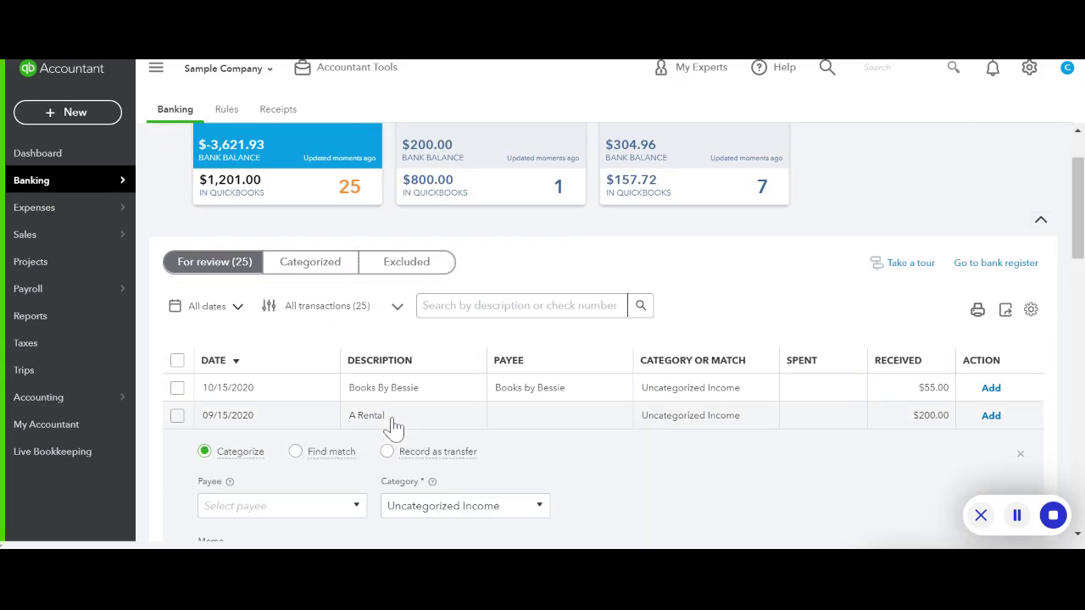
scroll(551, 458, "down", 1)
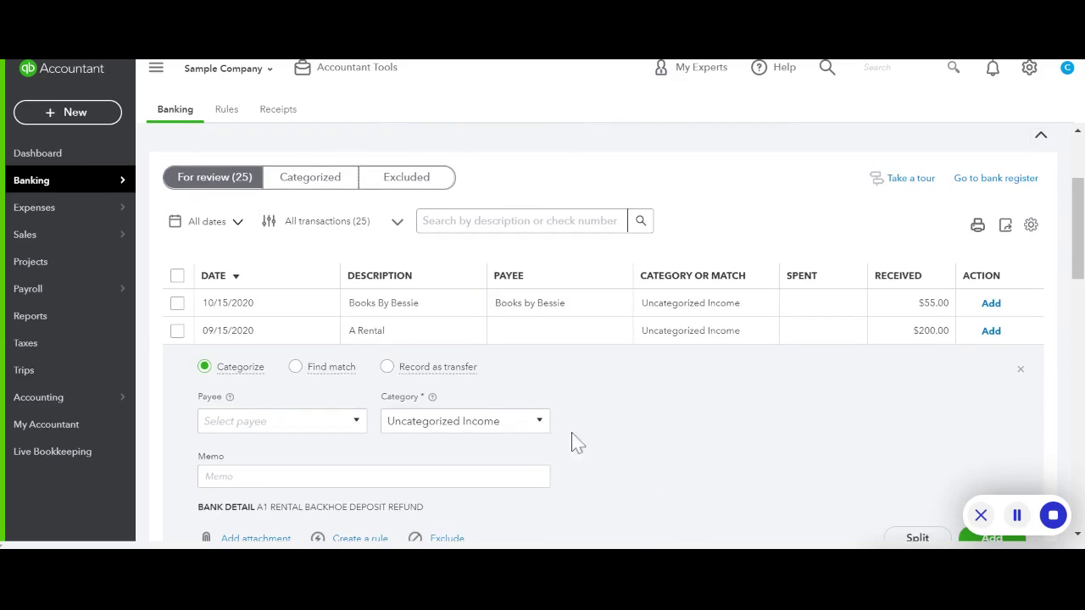
- Create a new vendor named SBA - Loan as the payee of the A Rental transaction and save its vendor information
left_click(250, 421)
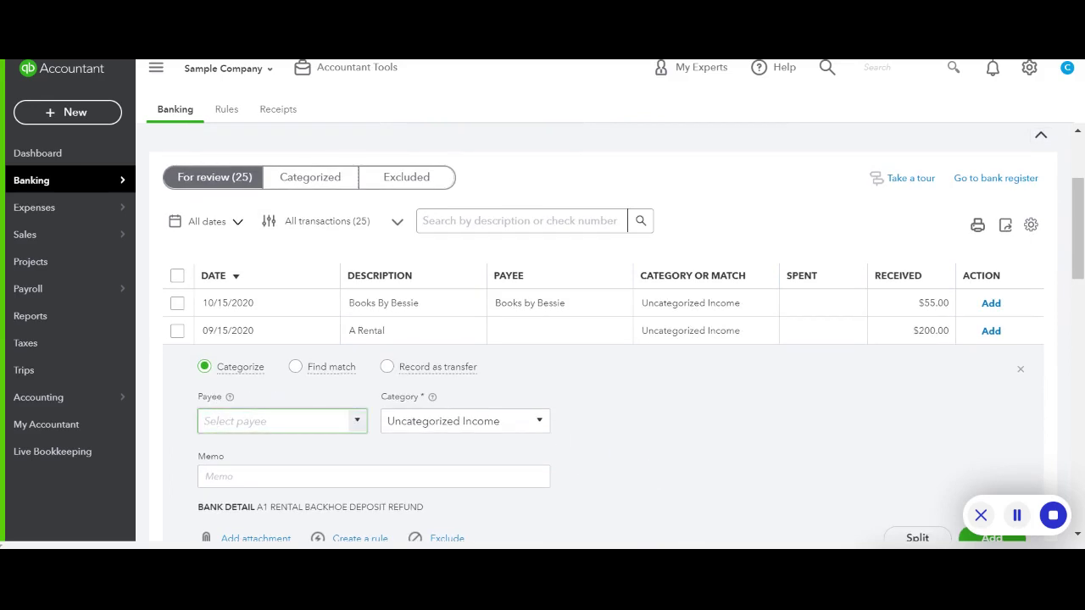
type("SBA - Loan")
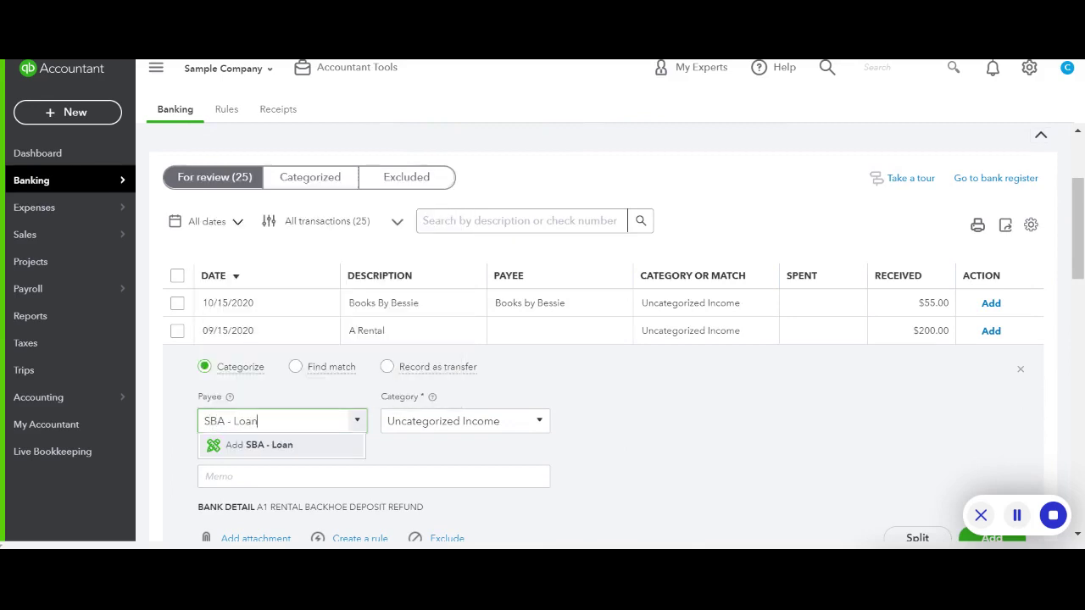
left_click(238, 447)
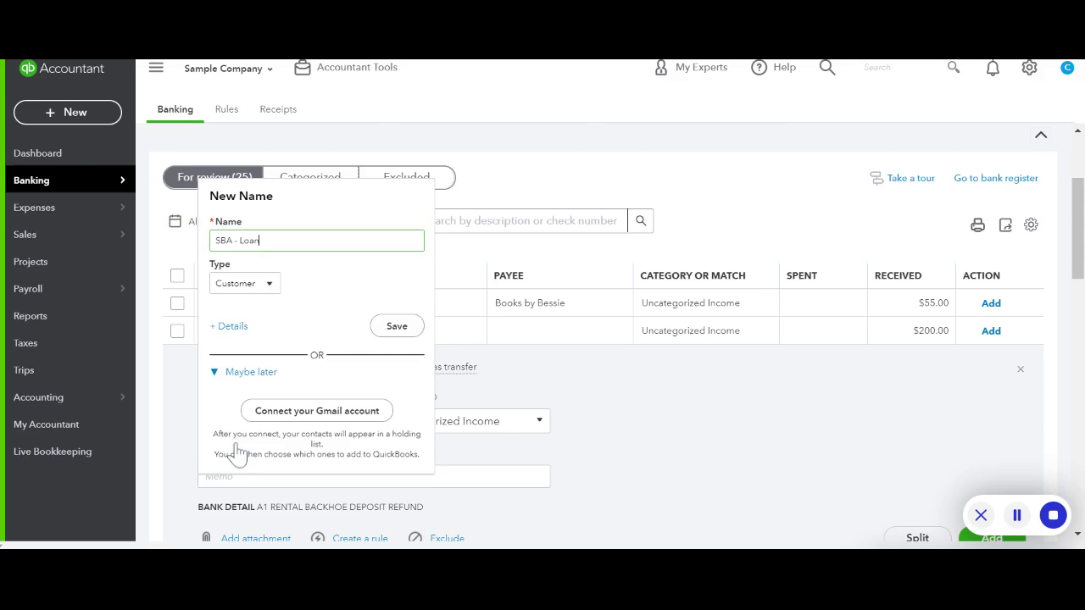
left_click(242, 283)
left_click(234, 327)
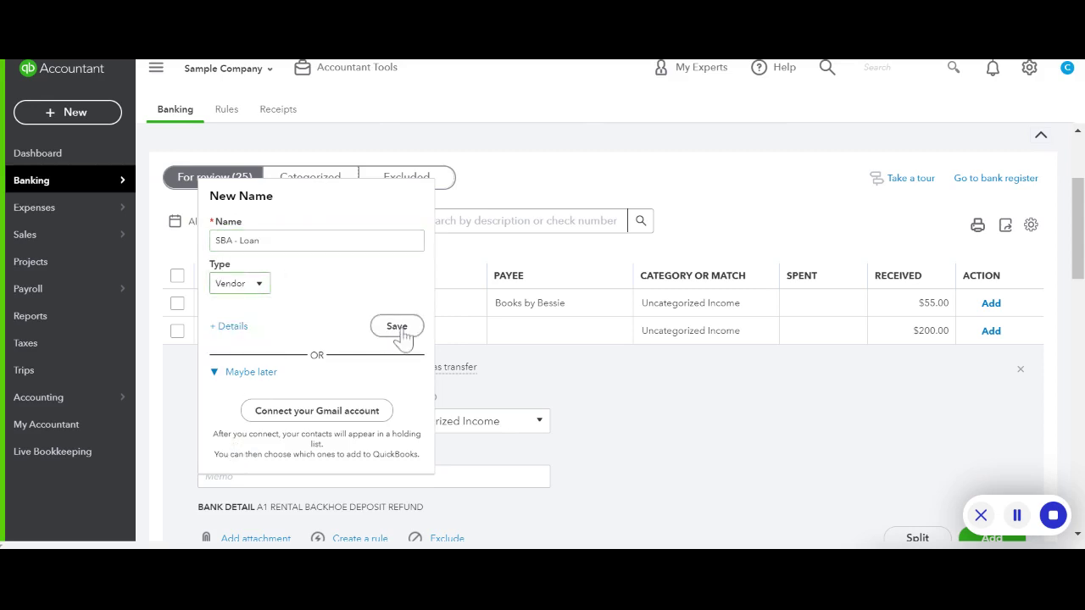
left_click(231, 328)
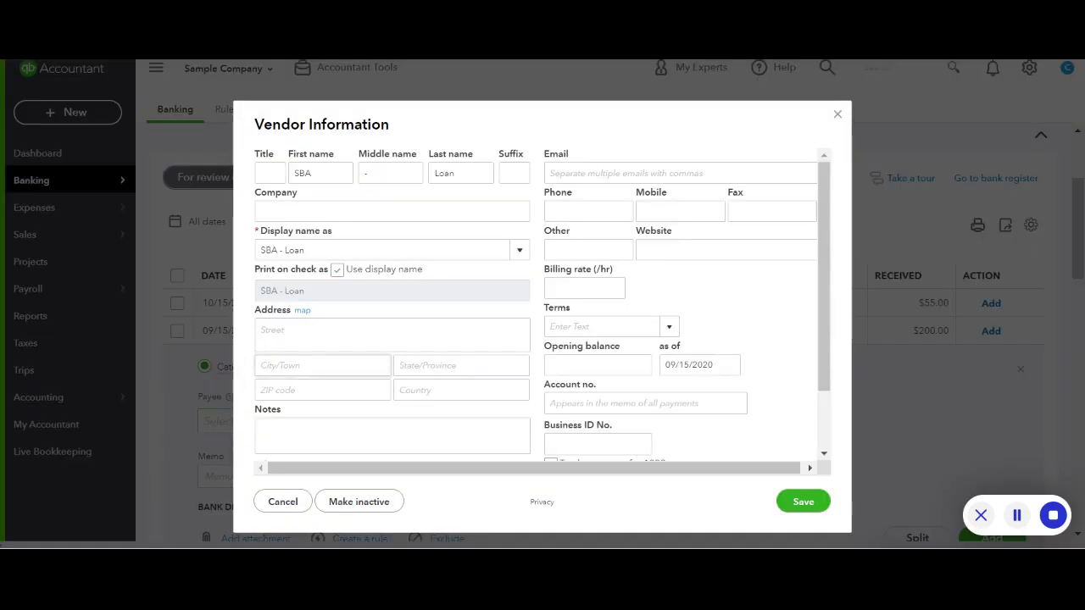
left_click(803, 502)
- Categorize the transaction to a new Long Term Liabilities account named SBA - Loan, detail type Notes Payable, and add it to the books
key("Tab")
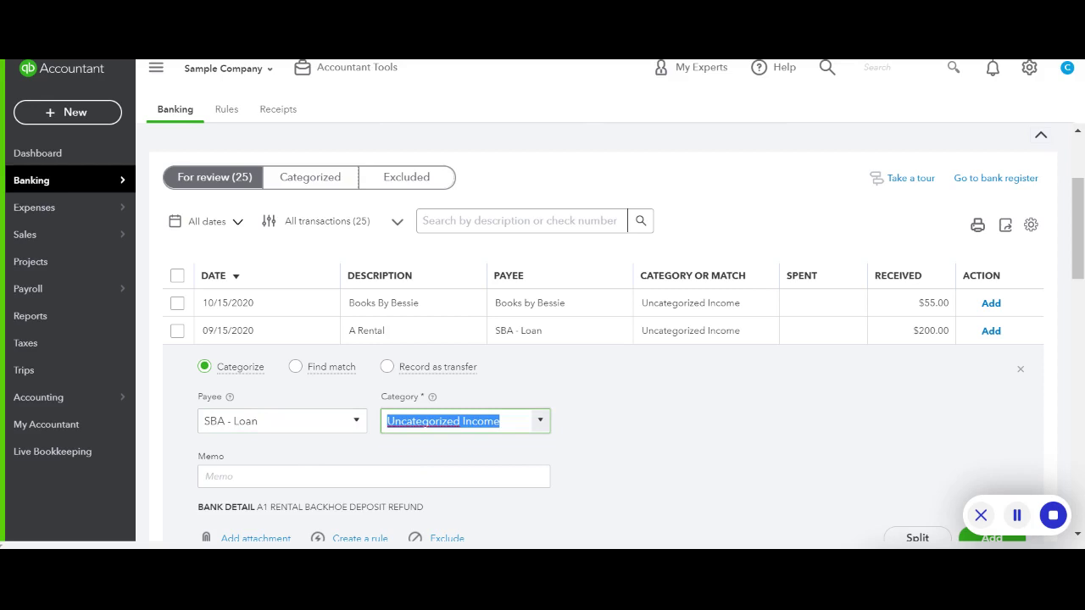
type("SBA - L")
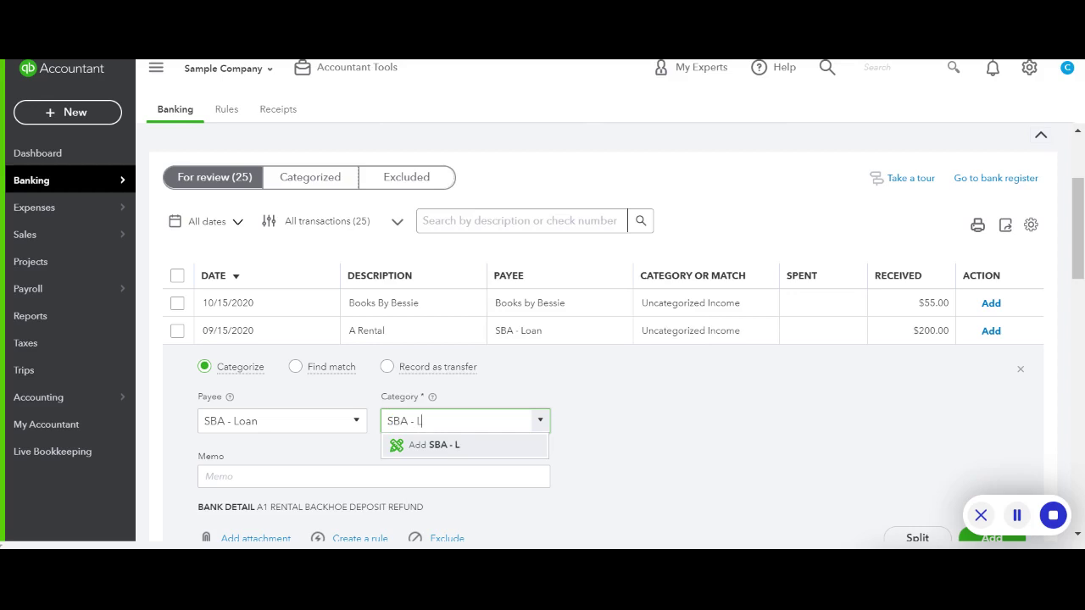
type("oan")
left_click(412, 448)
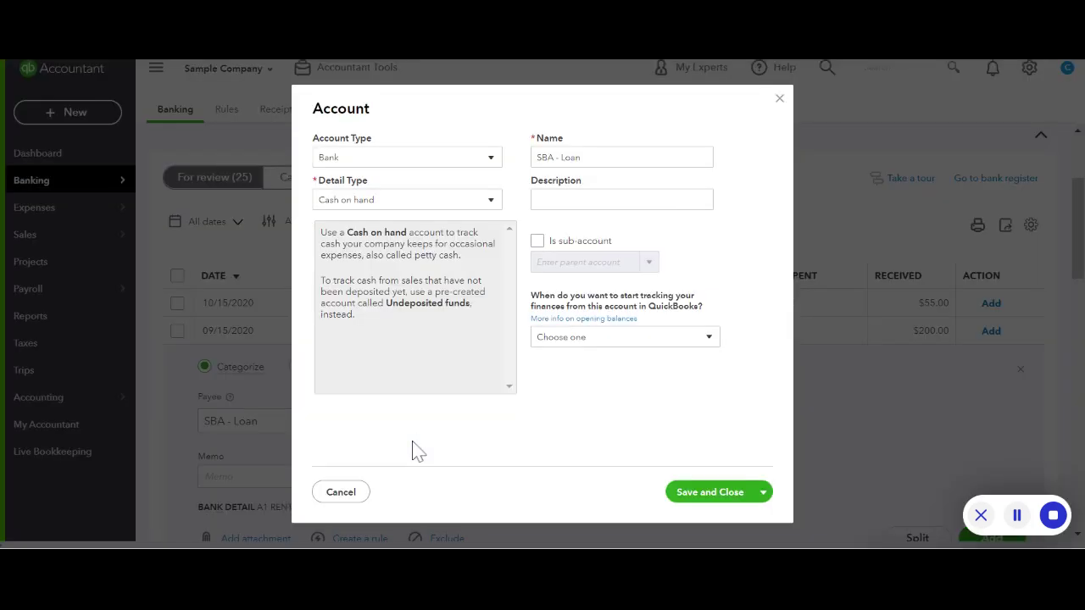
left_click(388, 159)
left_click(381, 341)
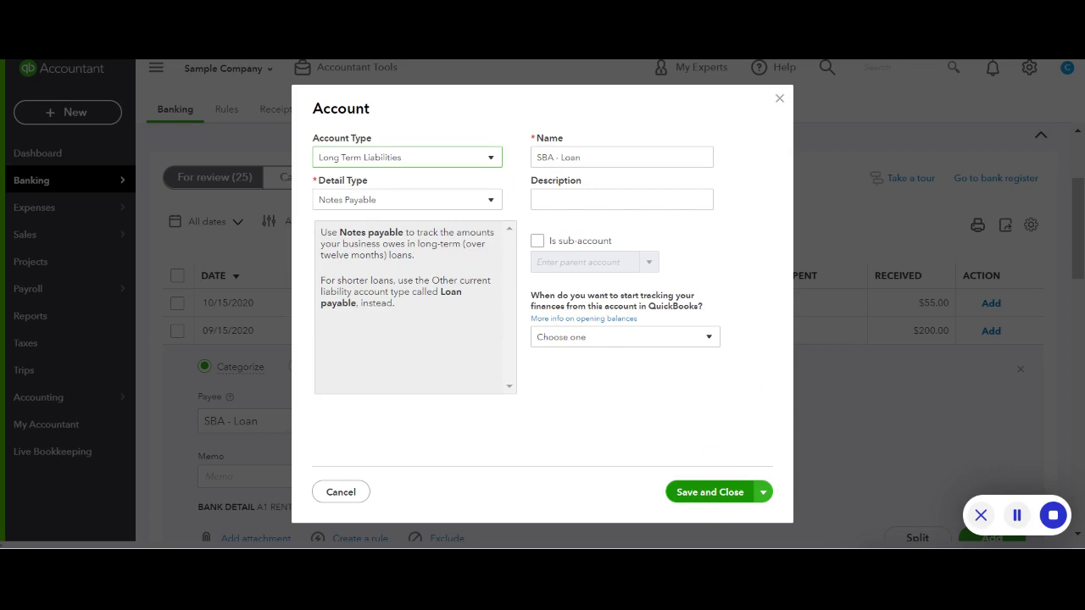
left_click(706, 502)
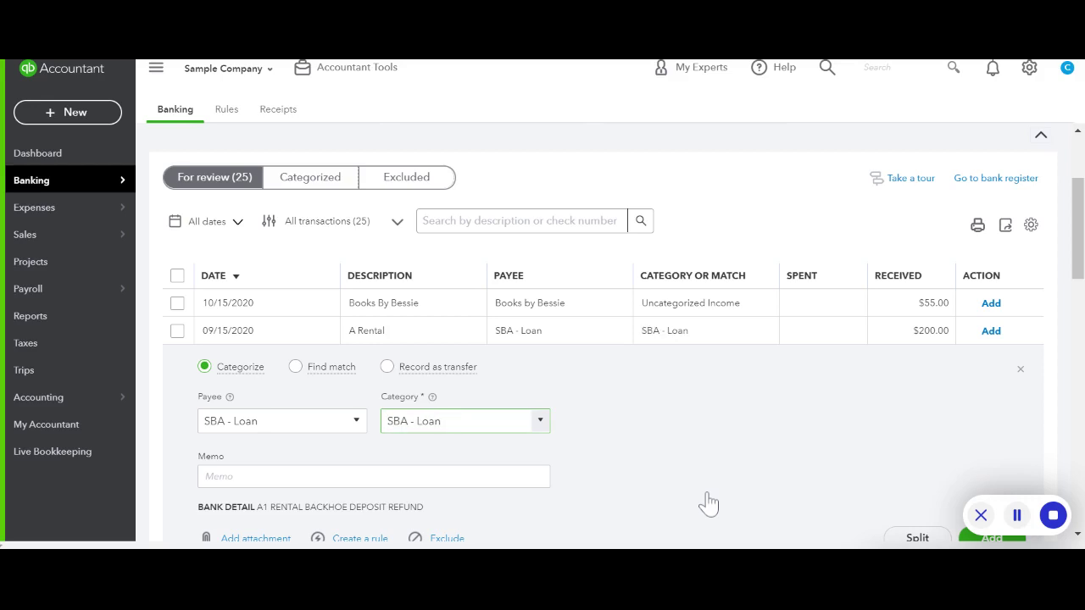
scroll(678, 458, "down", 1)
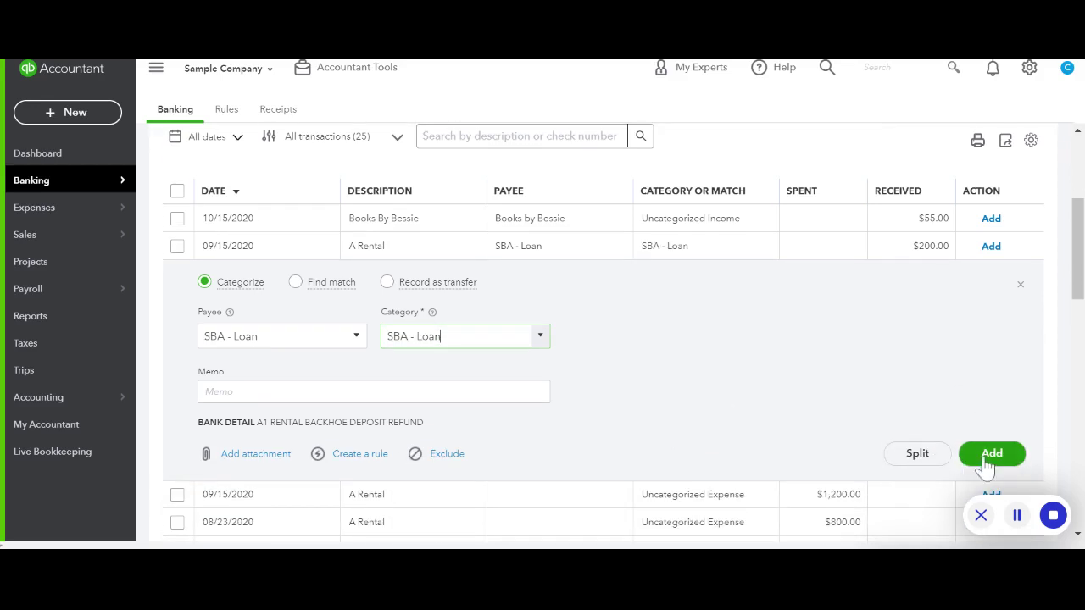
left_click(990, 455)
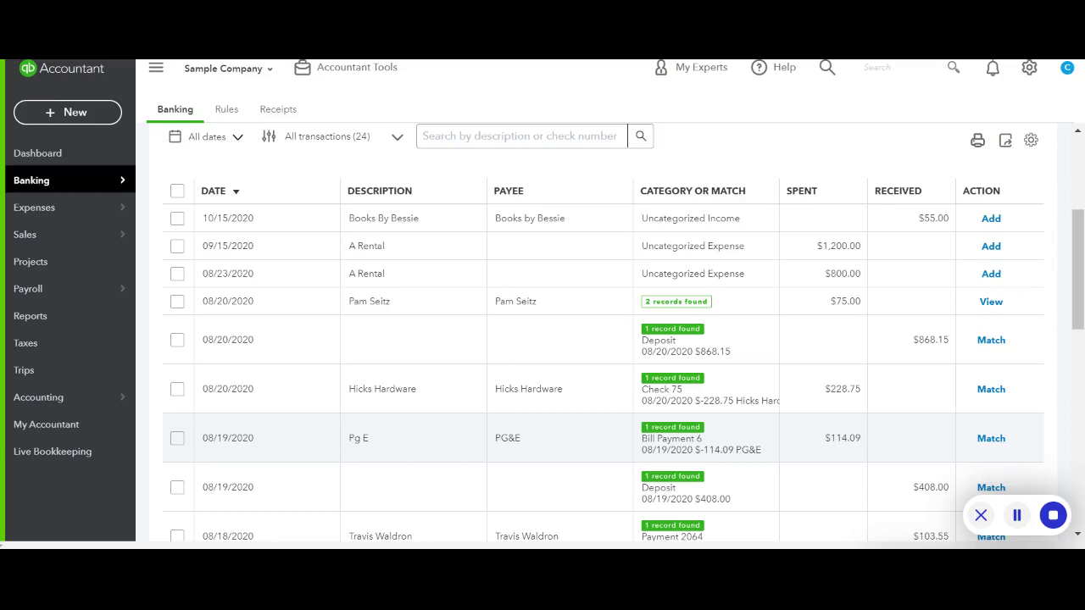
- Run the Balance Sheet report and review the SBA - Loan entry under Long-Term Liabilities
left_click(30, 319)
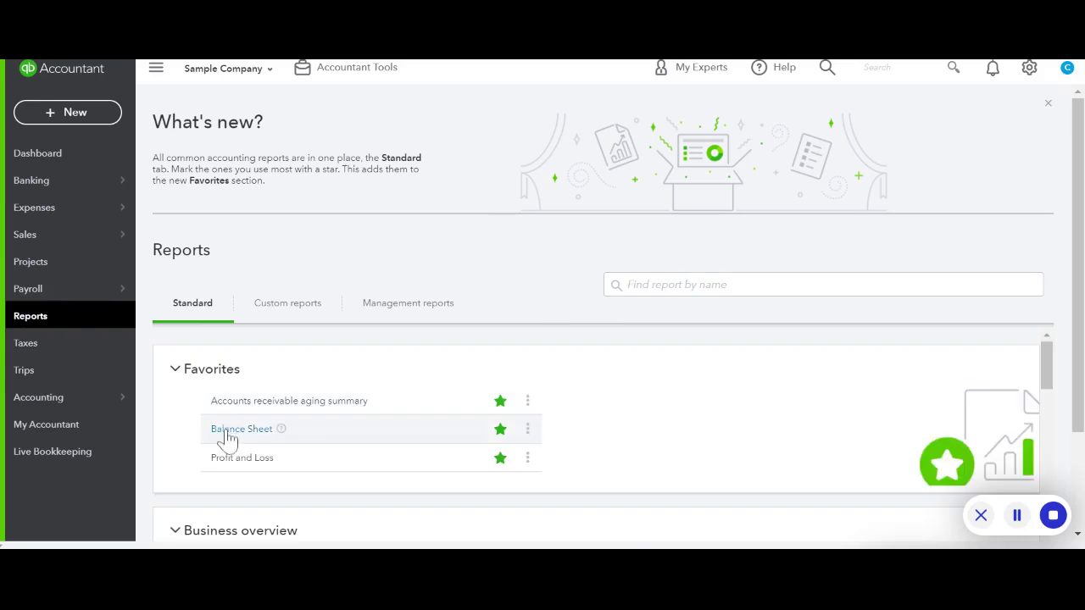
left_click(231, 439)
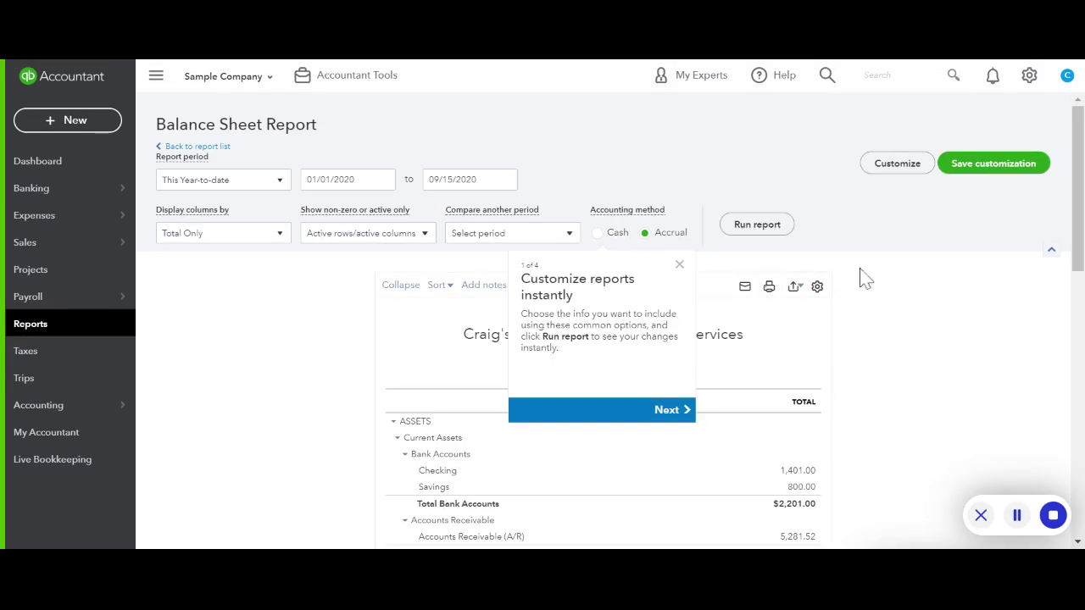
left_click(679, 265)
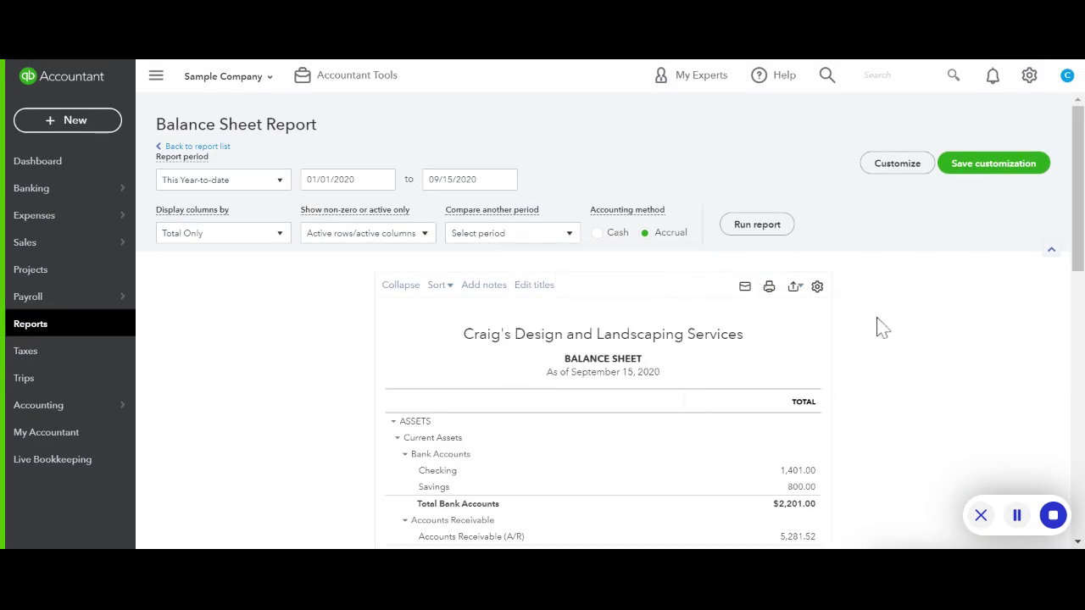
scroll(922, 341, "down", 1)
scroll(922, 340, "down", 7)
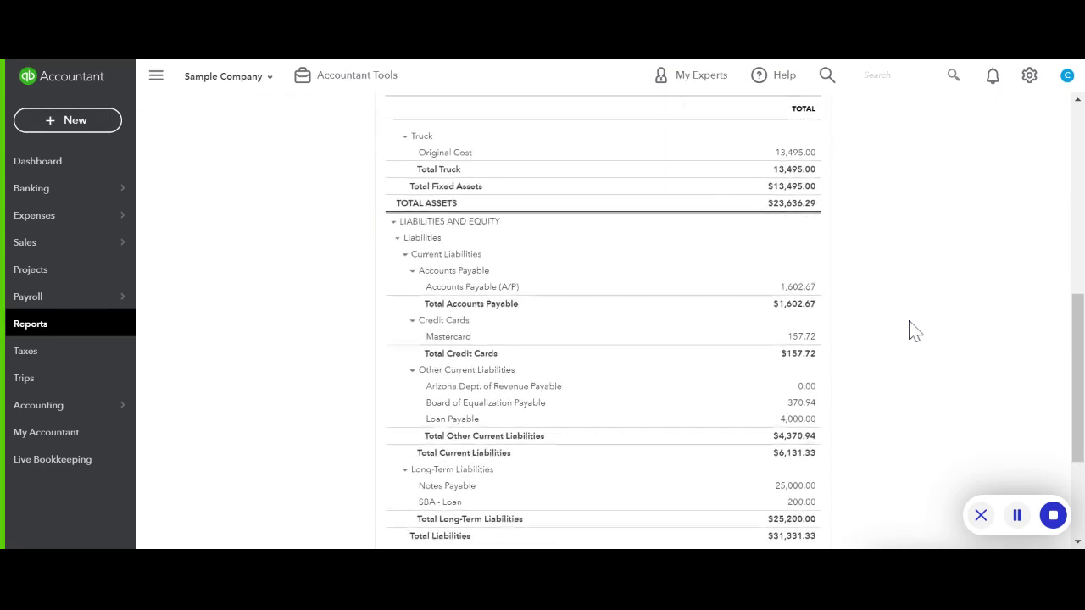
scroll(914, 330, "down", 1)
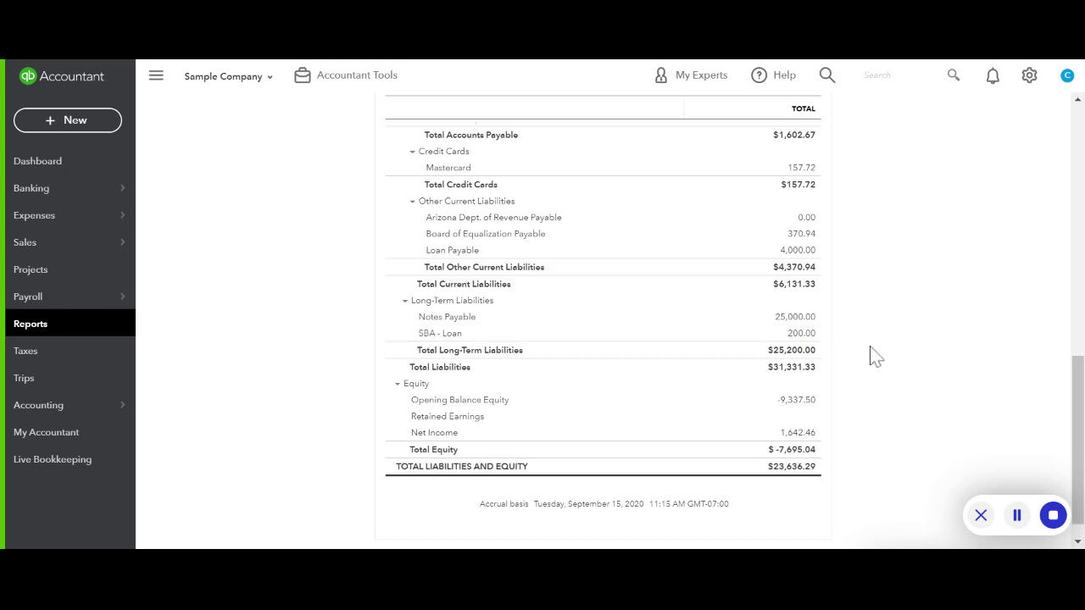
scroll(875, 356, "up", 9)
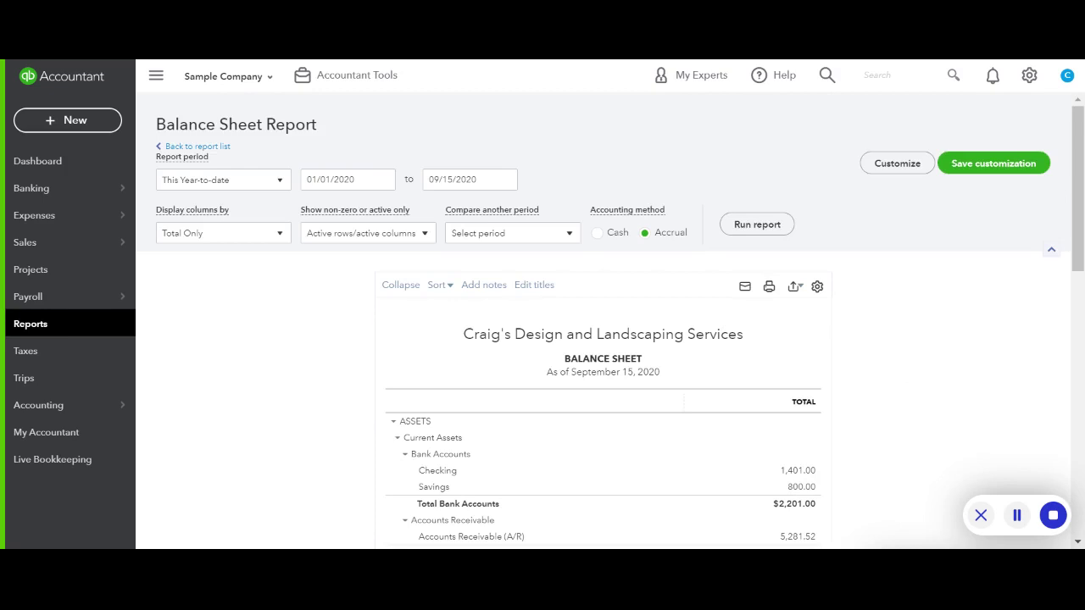
- Open the Checking account's bank register from the Chart of Accounts and dismiss the register introduction
left_click(1028, 76)
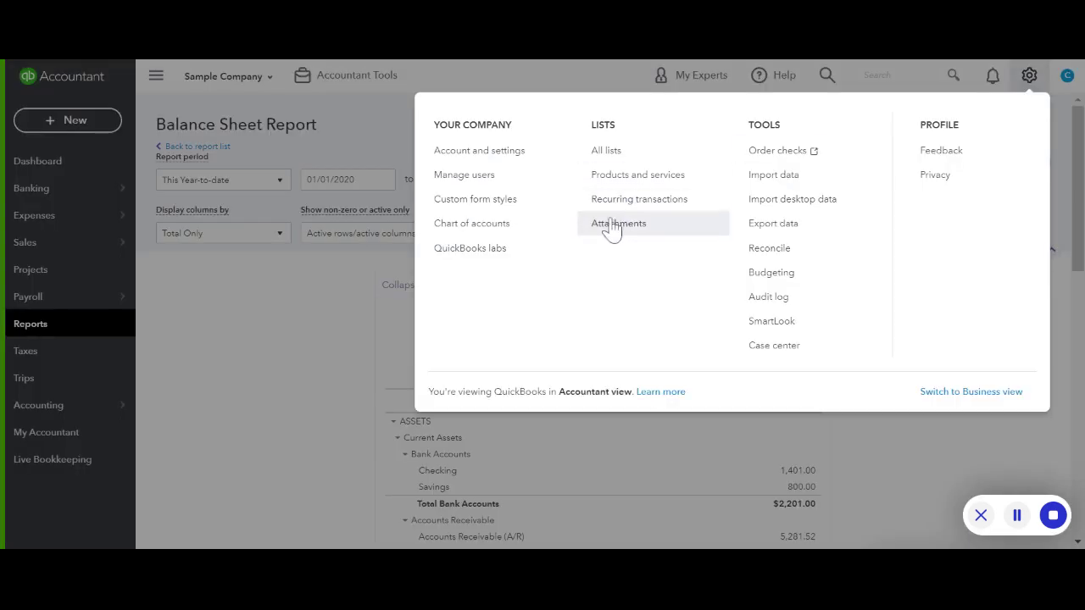
left_click(492, 226)
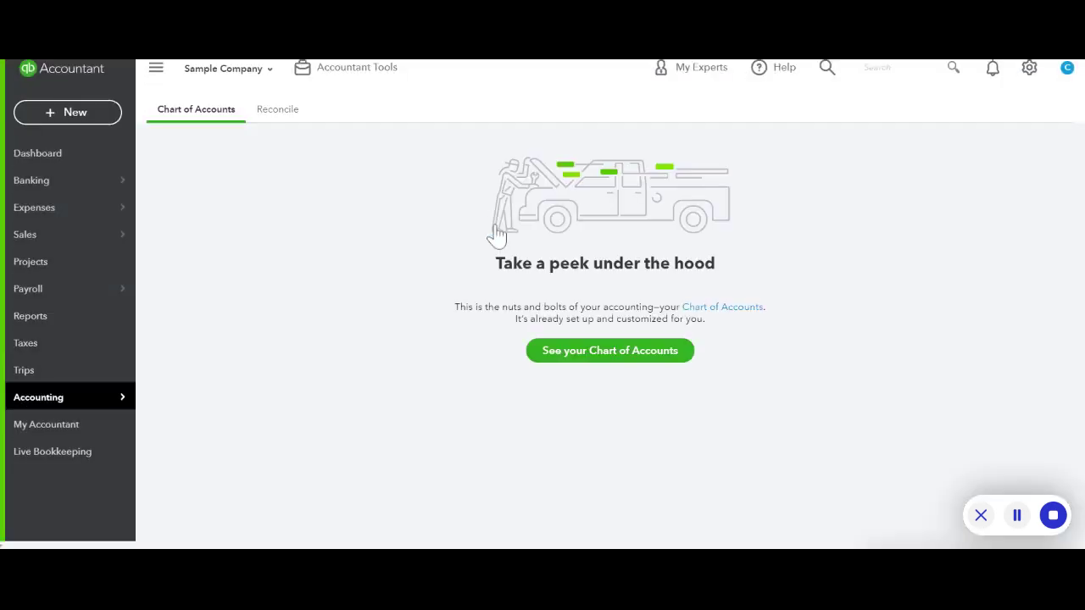
left_click(626, 373)
mouse_move(66, 411)
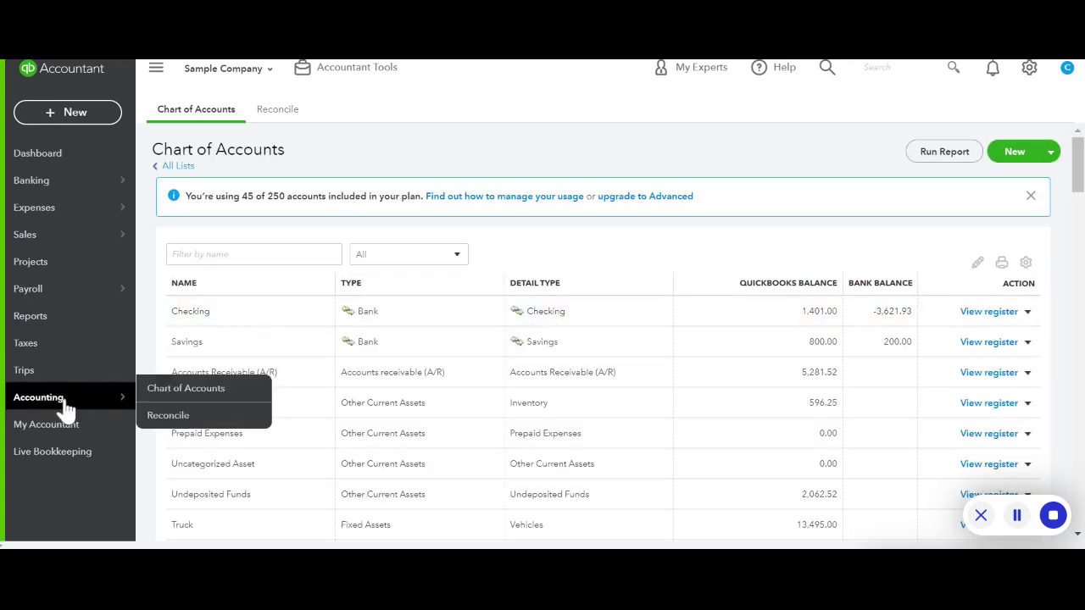
left_click(210, 391)
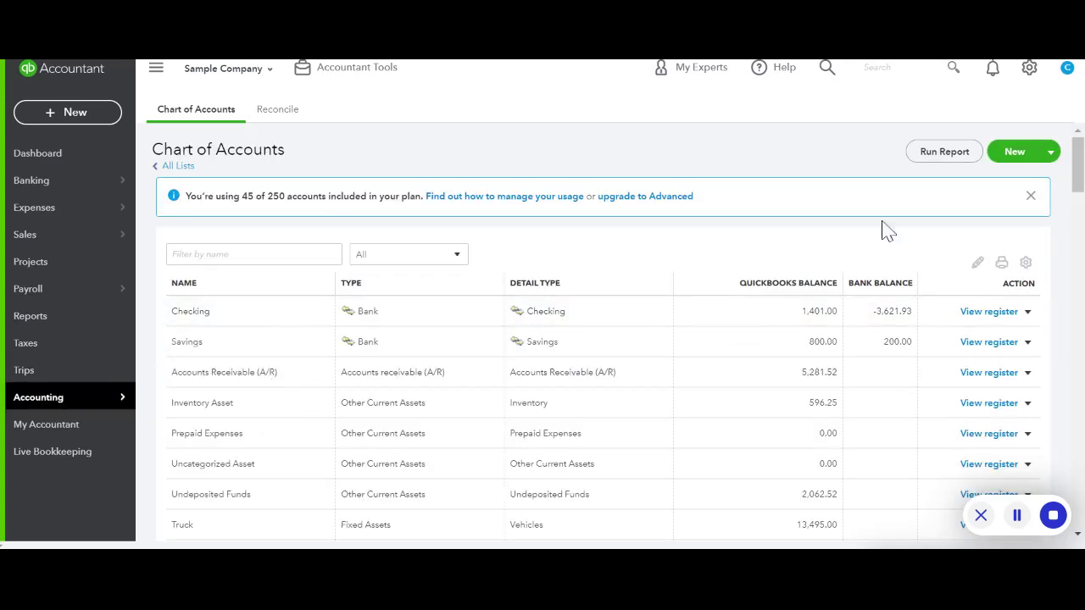
left_click(1029, 85)
left_click(300, 165)
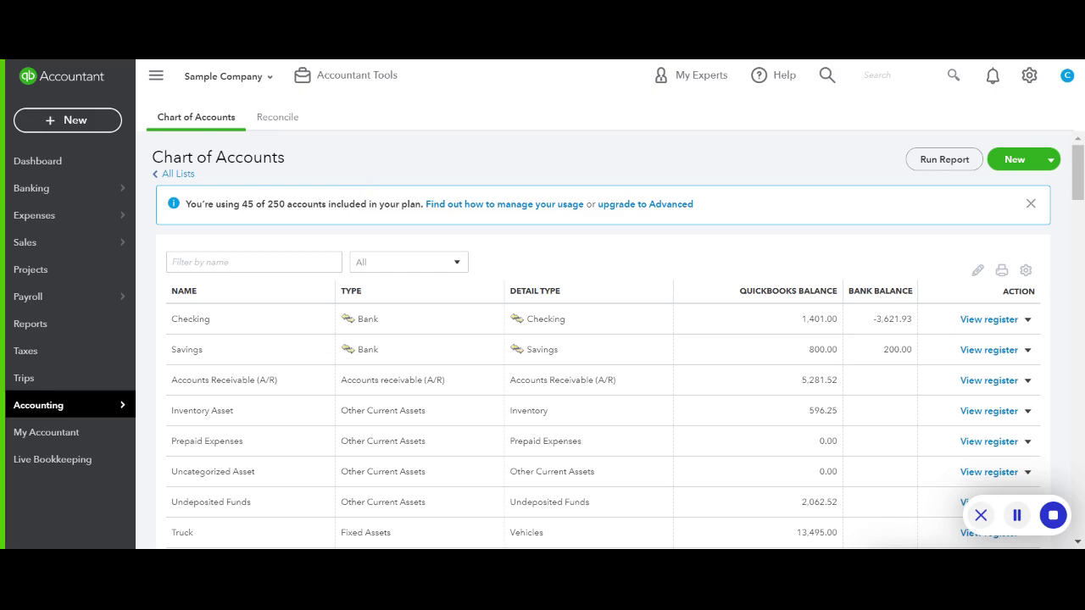
left_click(988, 321)
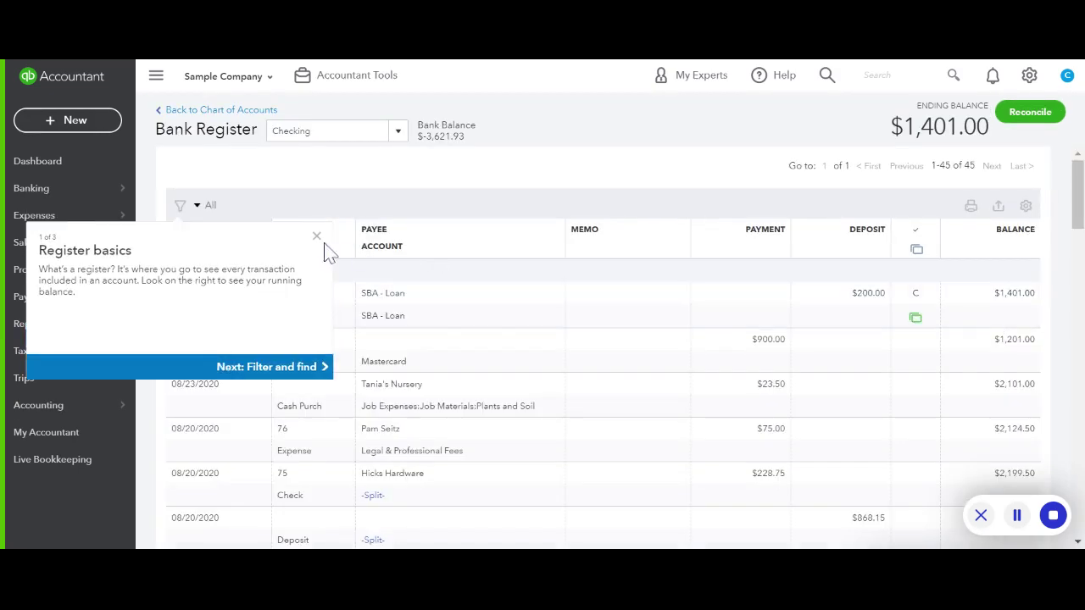
left_click(316, 236)
- Start a new deposit entry in the Checking register with the vendor SBA - Loan as payee
left_click(223, 269)
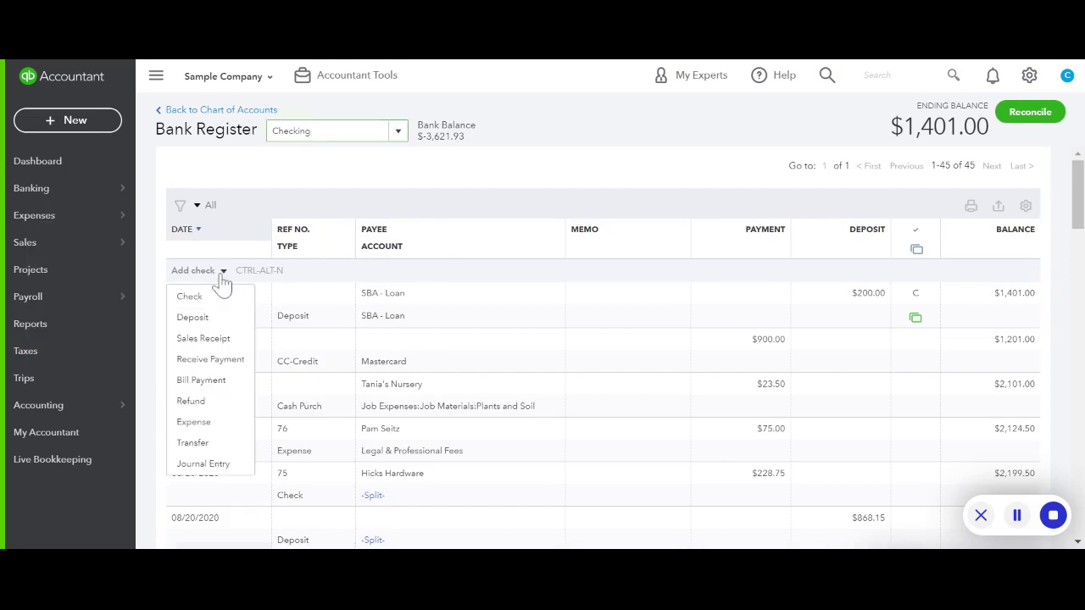
left_click(210, 318)
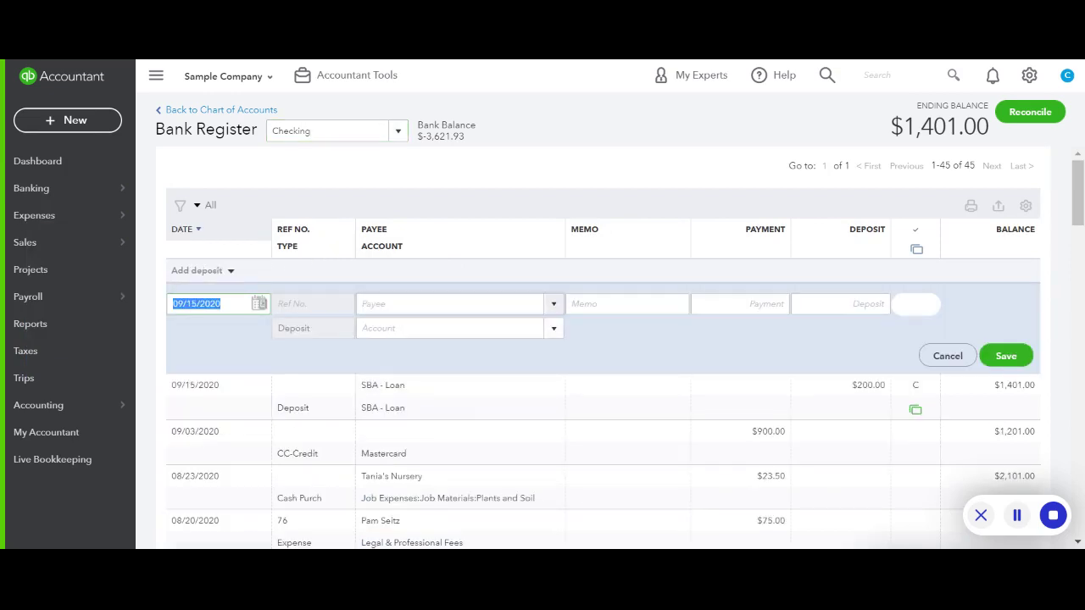
left_click(449, 304)
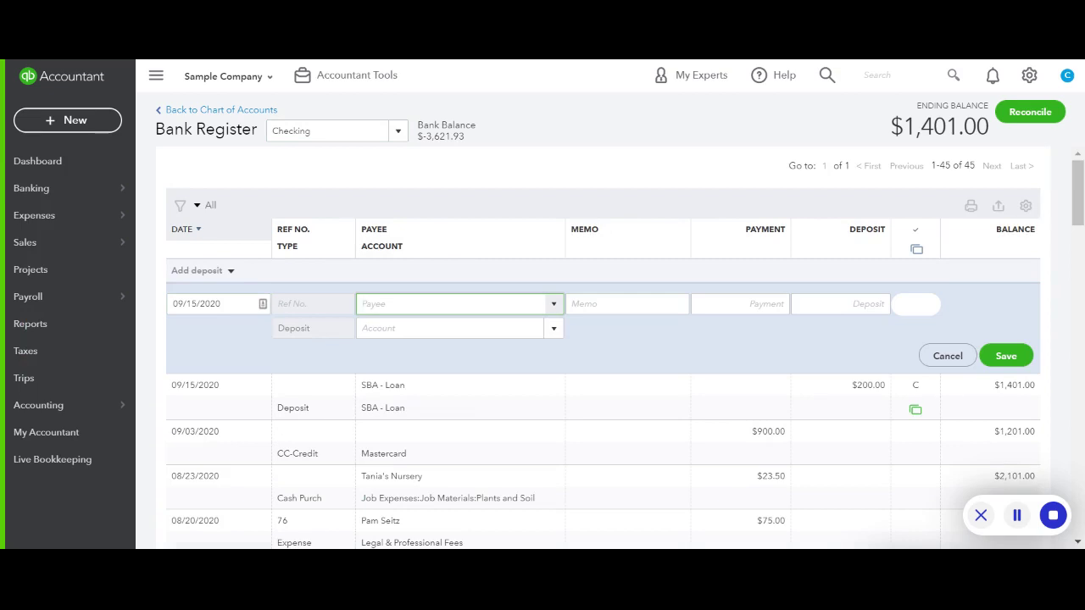
type("sba")
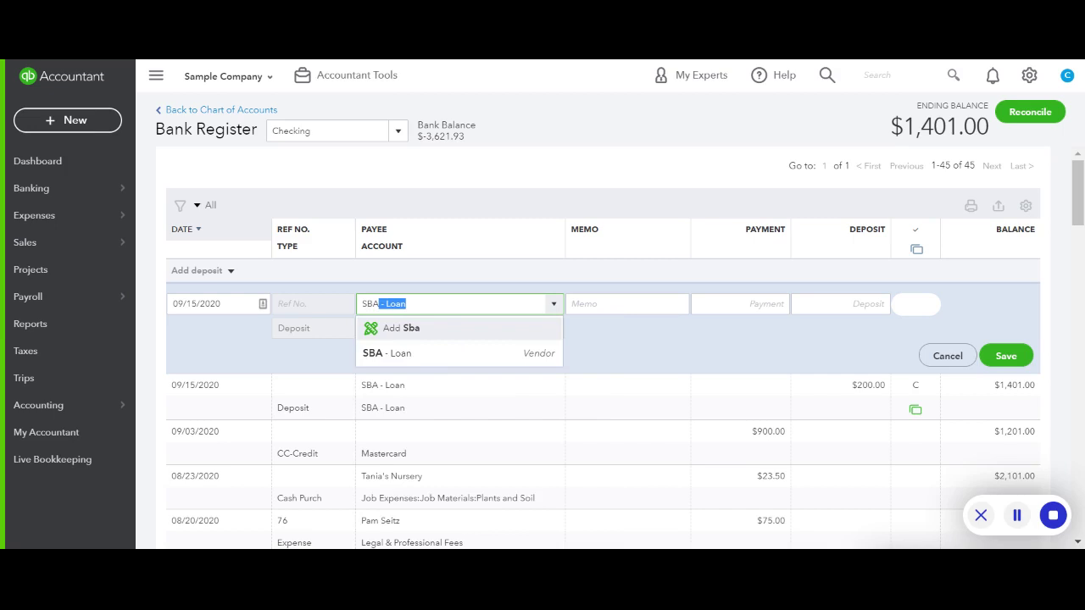
left_click(408, 356)
- Set the deposit amount to 40,000, assign it to the SBA - Loan long-term liability account, and save the entry
left_click(884, 304)
type("40,")
type("000")
left_click(458, 328)
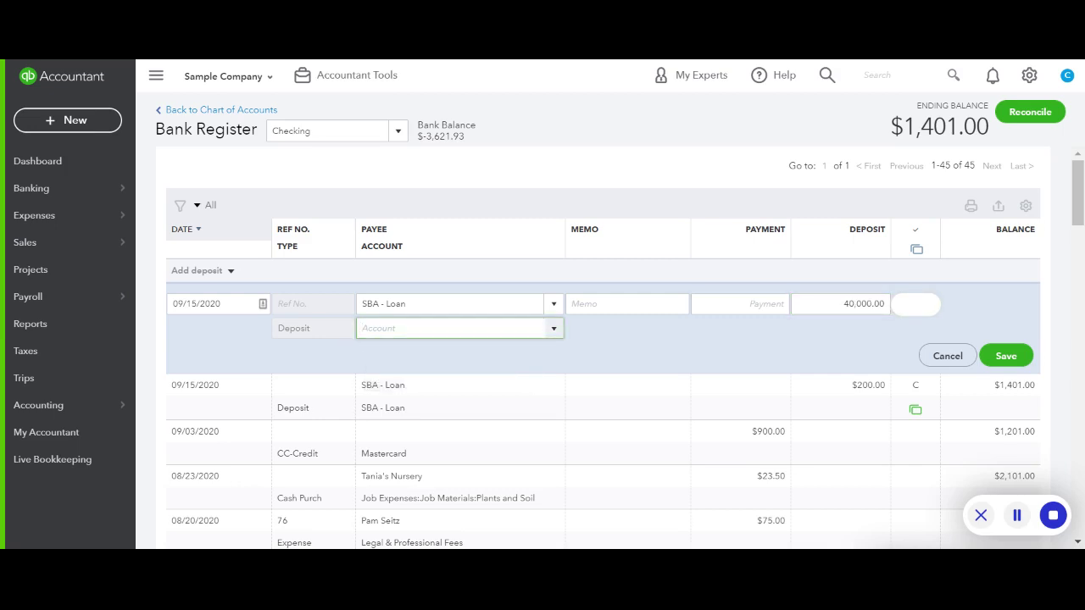
type("SBa")
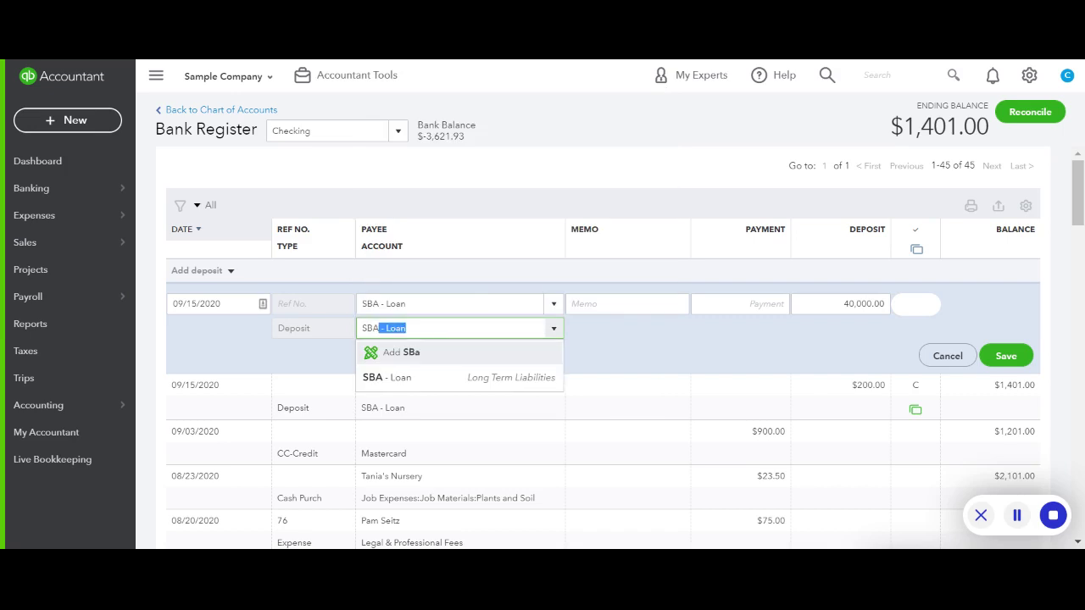
left_click(473, 378)
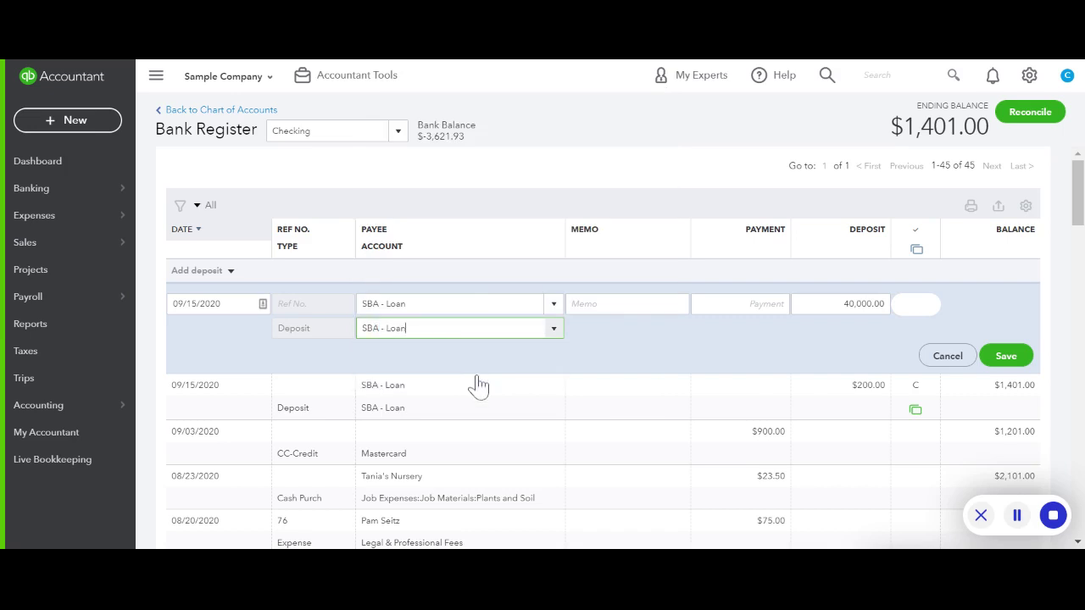
left_click(1009, 360)
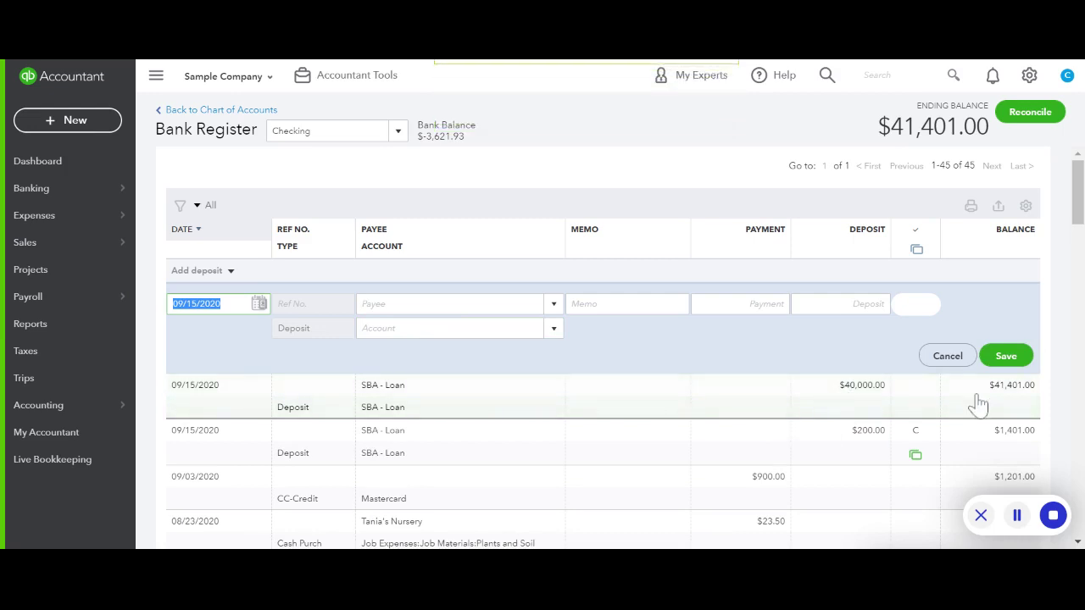
- Run the Balance Sheet report again and check how the manual deposit affects SBA - Loan under Long-Term Liabilities
left_click(26, 325)
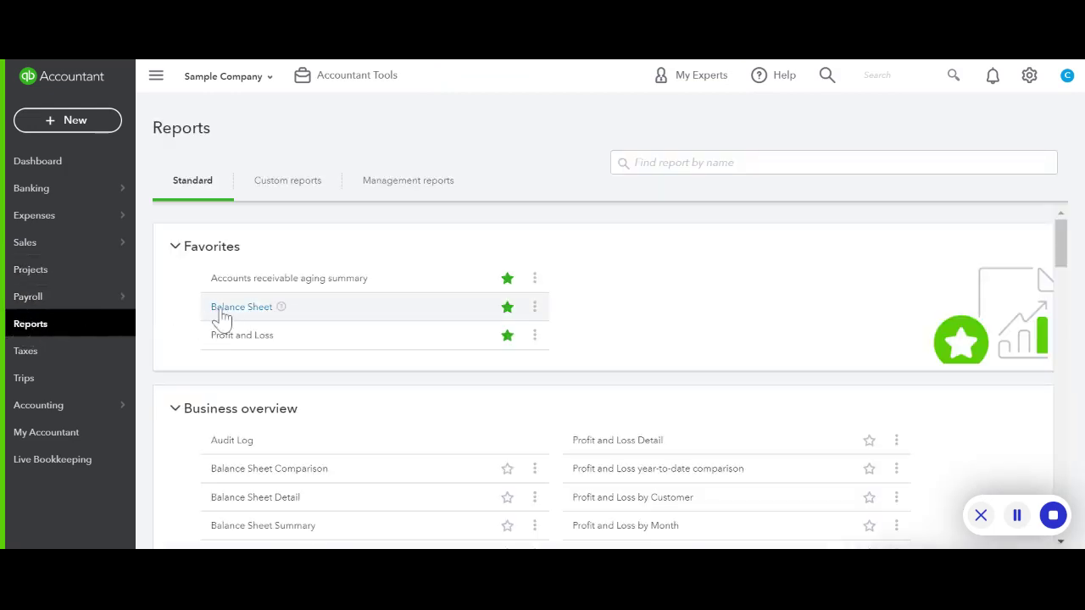
left_click(225, 310)
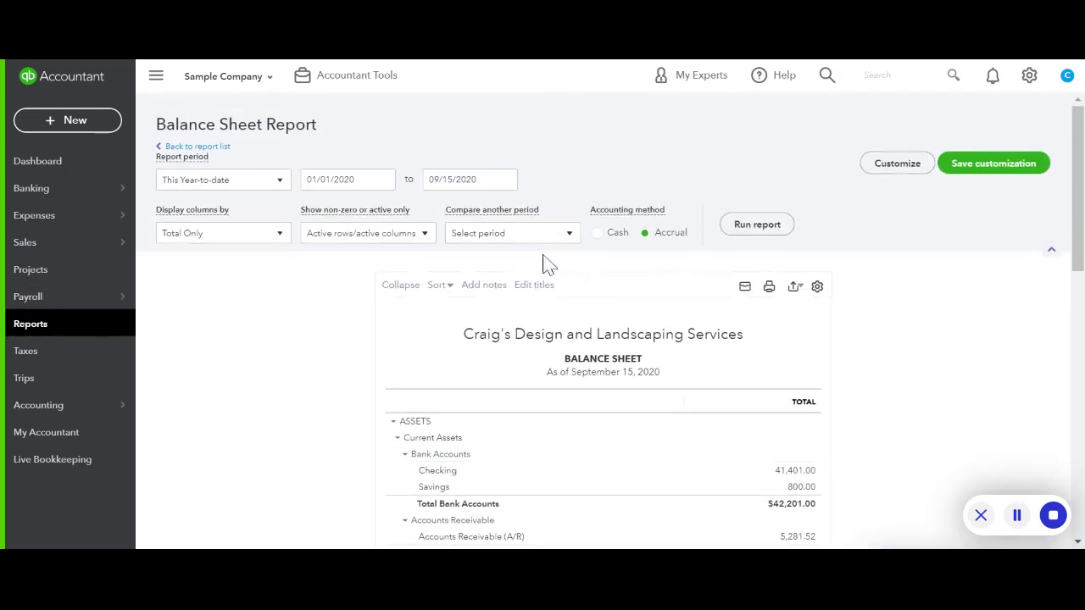
scroll(975, 356, "down", 2)
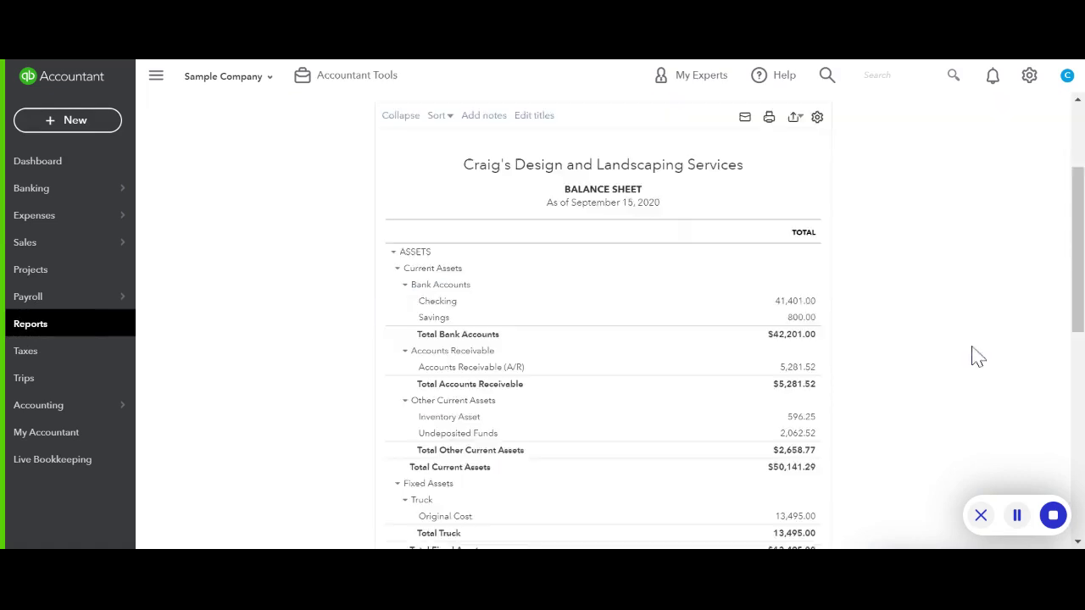
scroll(930, 331, "down", 7)
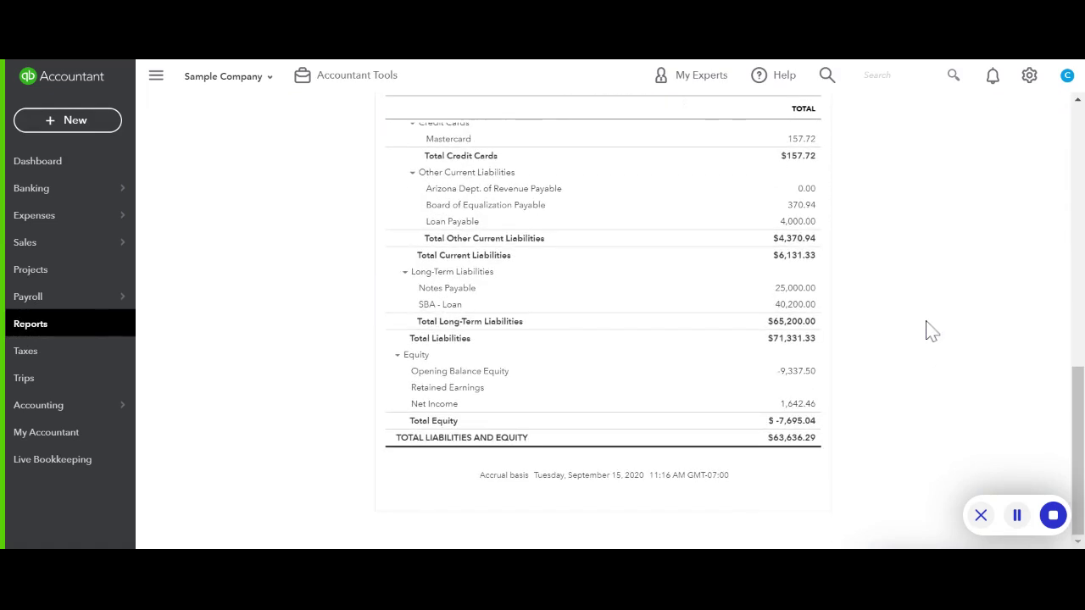